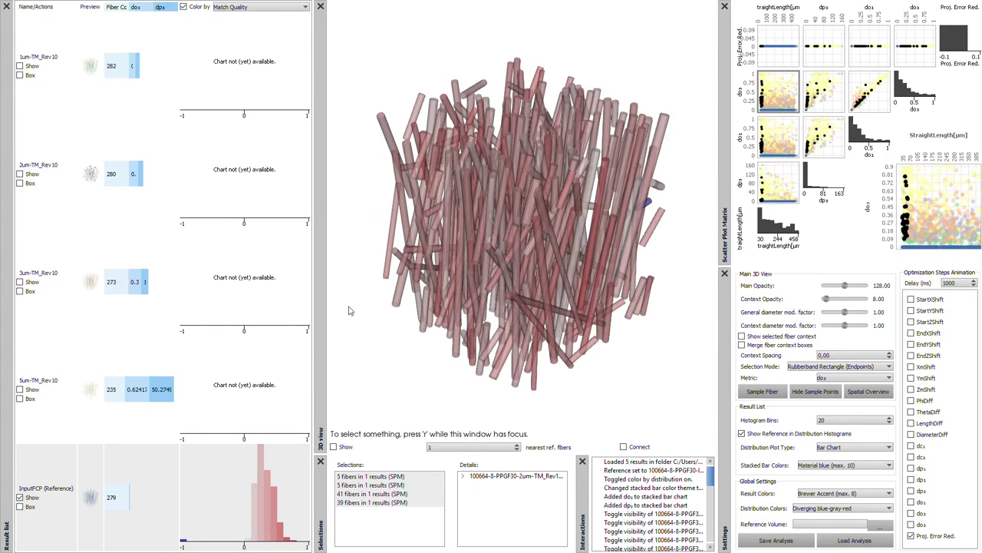
Rotate the reference fiber bundle in the 3D view to inspect it from two different sides
mouse_move(539, 304)
mouse_down()
mouse_move(374, 280)
mouse_move(495, 185)
mouse_up()
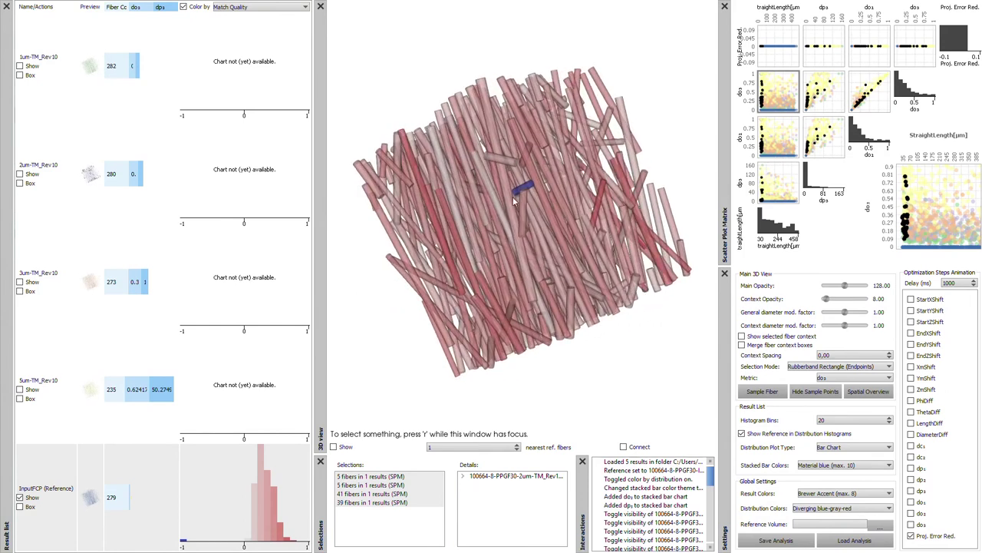
mouse_move(557, 208)
mouse_down()
mouse_move(473, 280)
mouse_move(588, 260)
mouse_up()
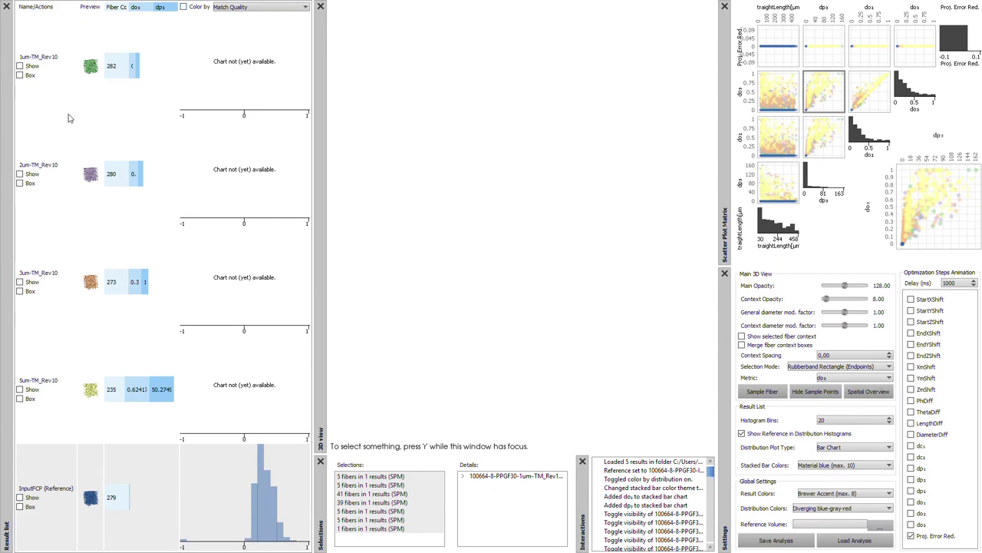
Show the 1um-TM_Rev10 fibers in 3D and select the five fibers with the highest do3 values
click(20, 66)
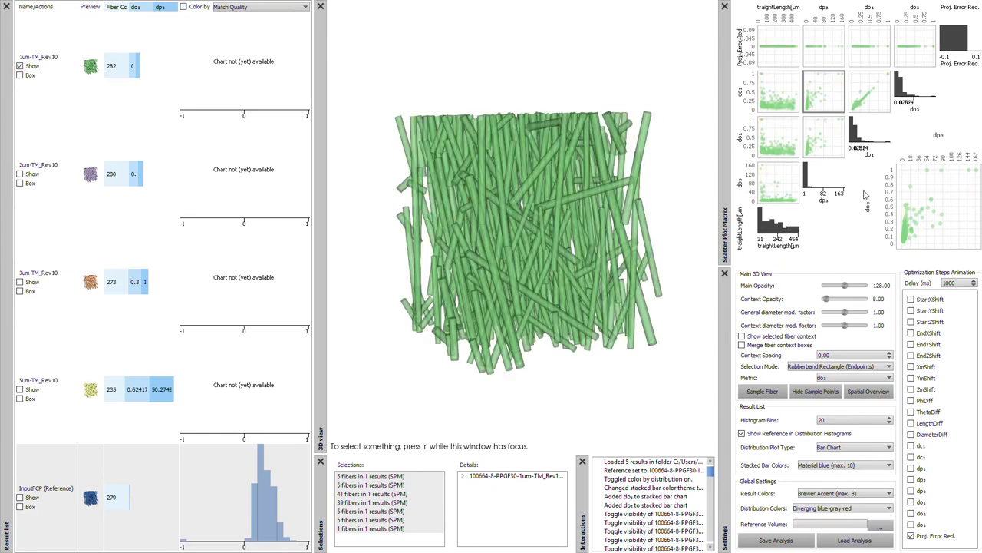
drag(912, 176, 978, 198)
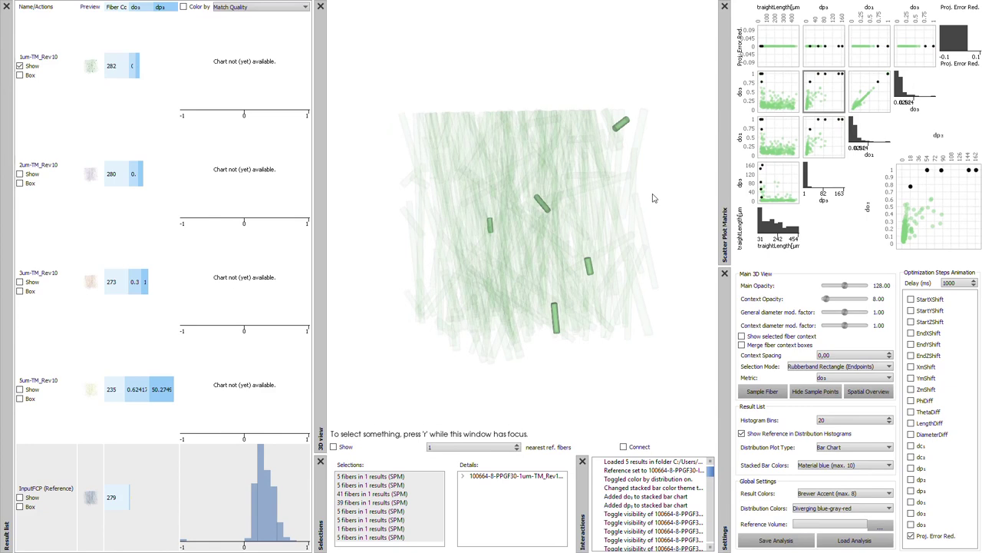
Plot do3 against StraightLength and color fibers by do3 distribution, shaded blue to red
click(793, 79)
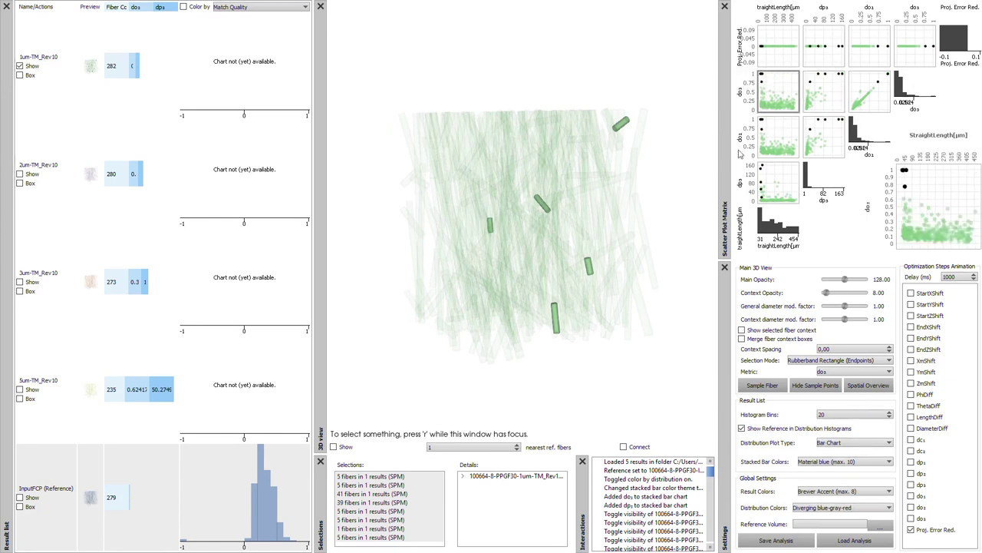
click(184, 7)
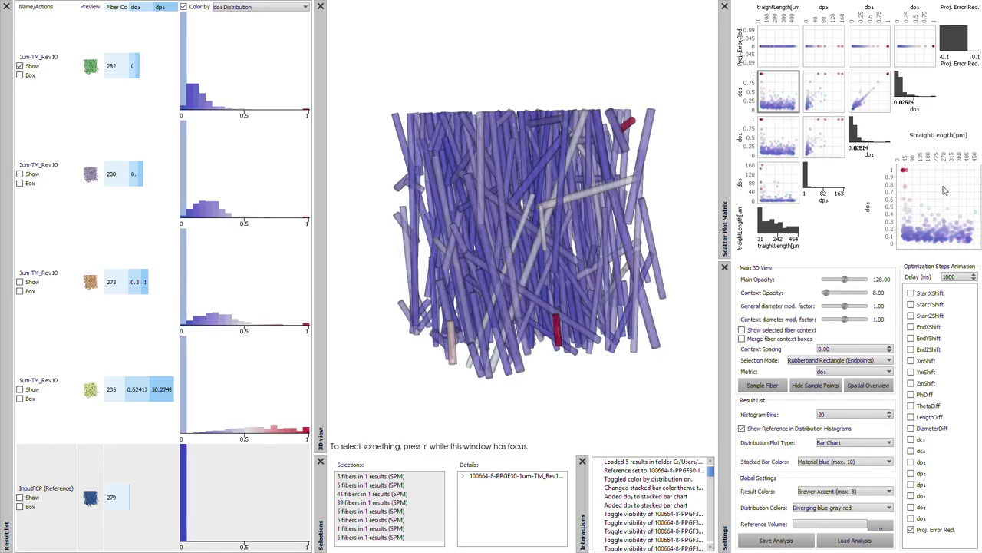
mouse_move(906, 171)
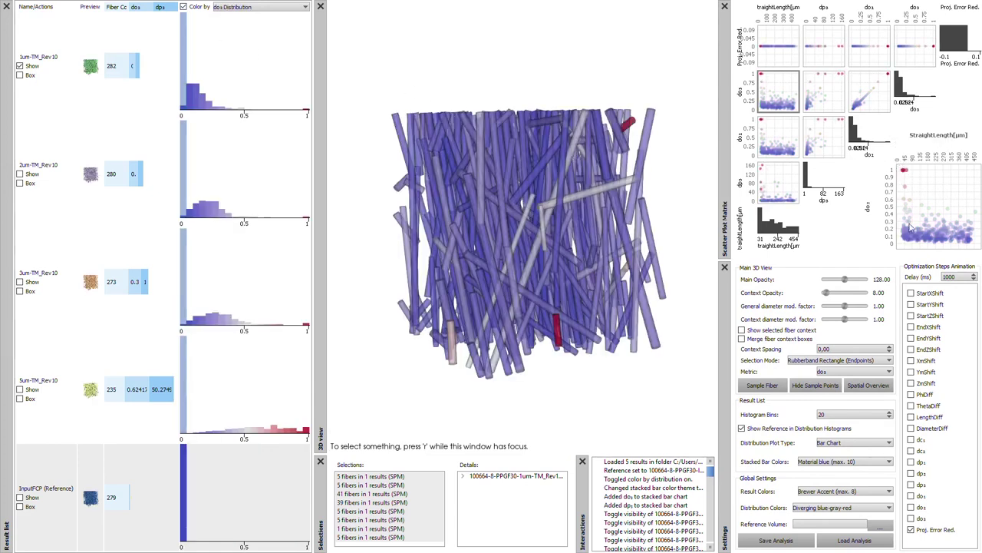